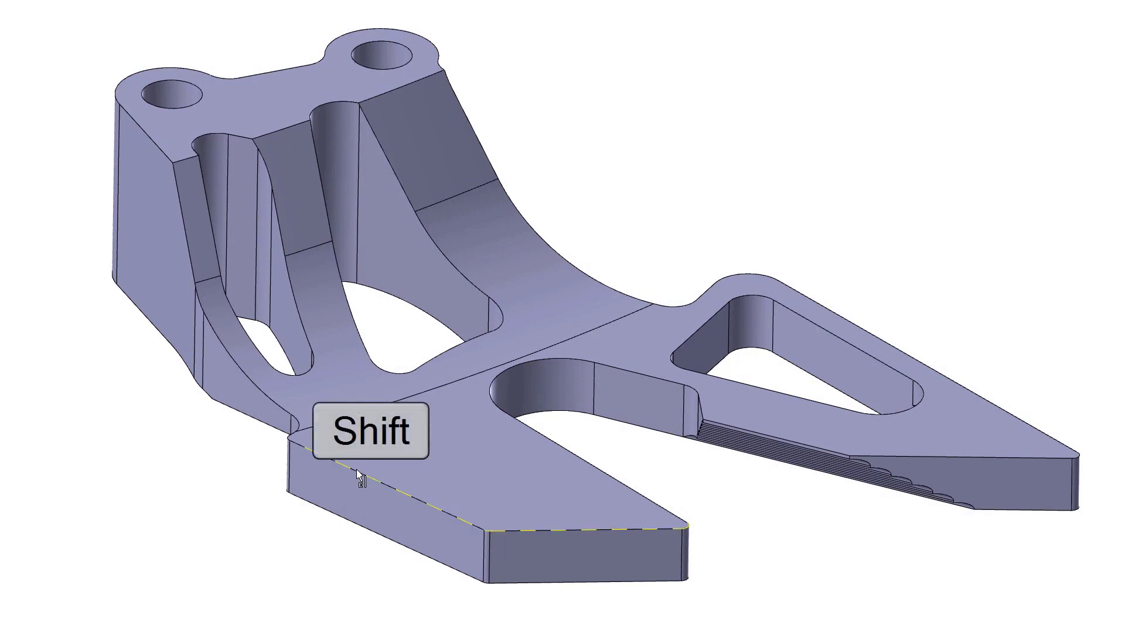
Chain the fork's tangent edges along the left prong, right prong and around the outer boundary.
{"action": "left_click", "coordinate": [357, 469], "text": "shift"}
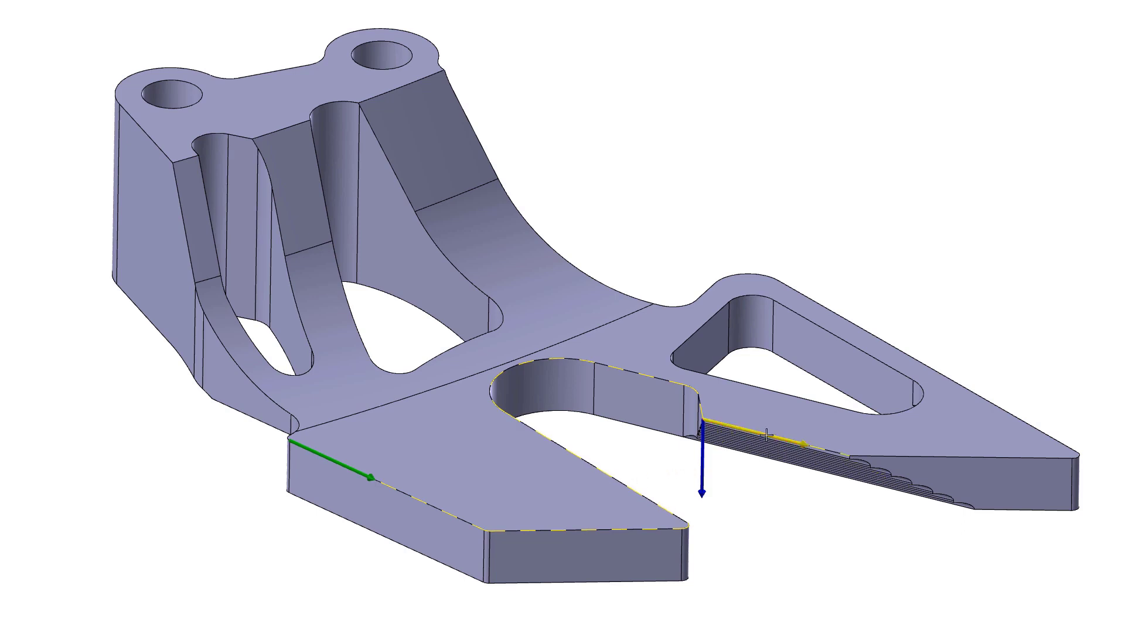
{"action": "left_click", "coordinate": [710, 428]}
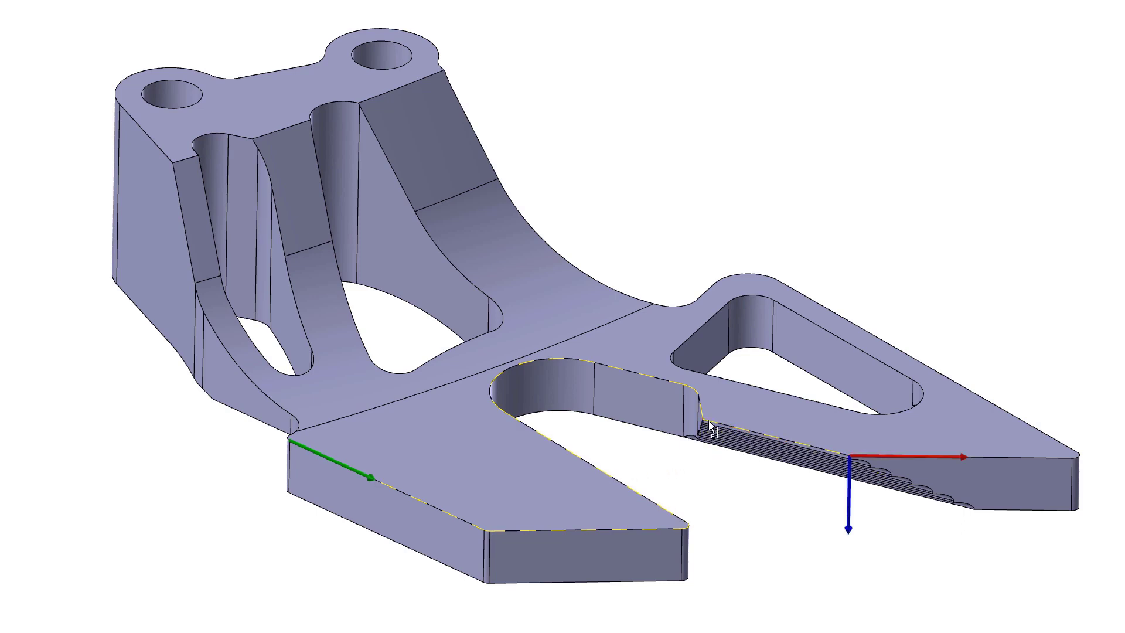
{"action": "left_click", "coordinate": [896, 454], "text": "shift"}
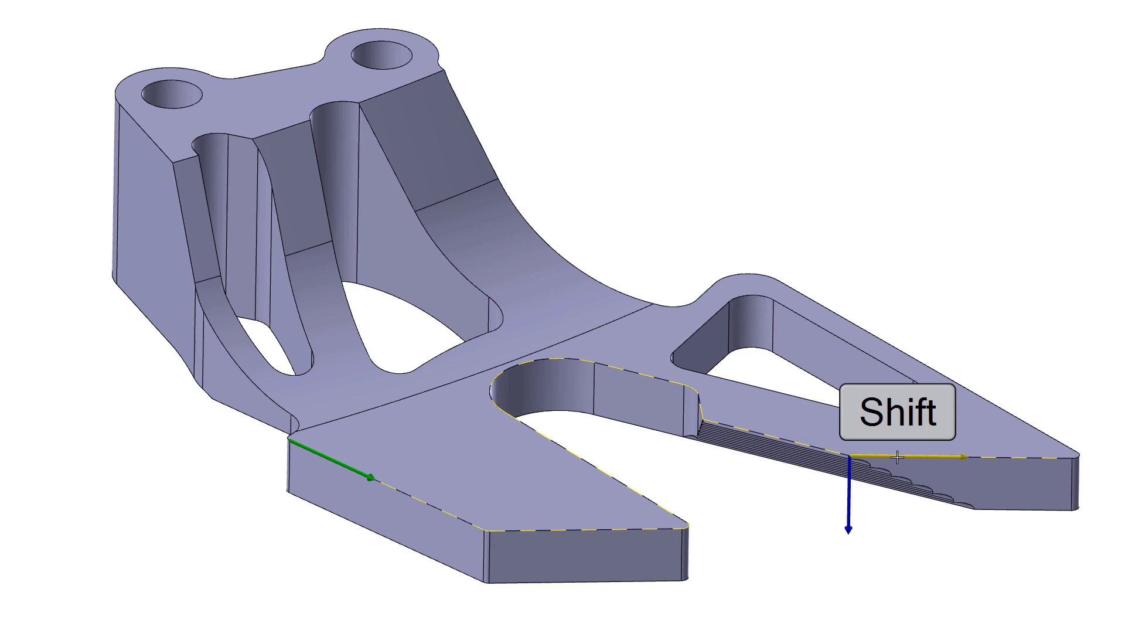
{"action": "left_click", "coordinate": [850, 456], "text": "shift"}
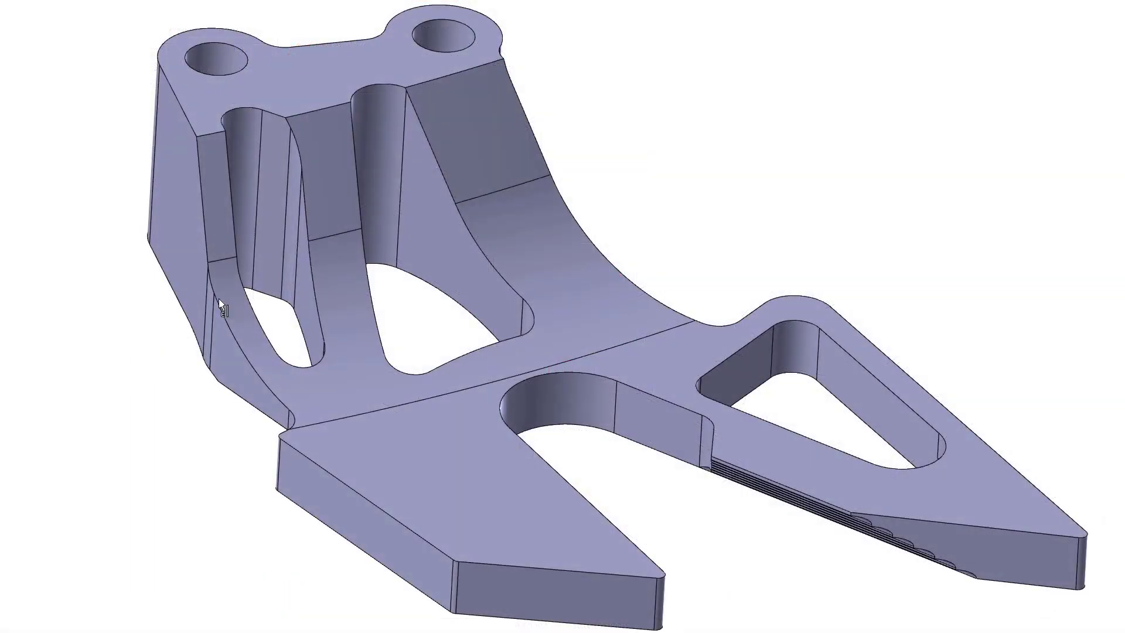
Start a new chain on the fork's top edge near the rear holes.
{"action": "left_click", "coordinate": [420, 15]}
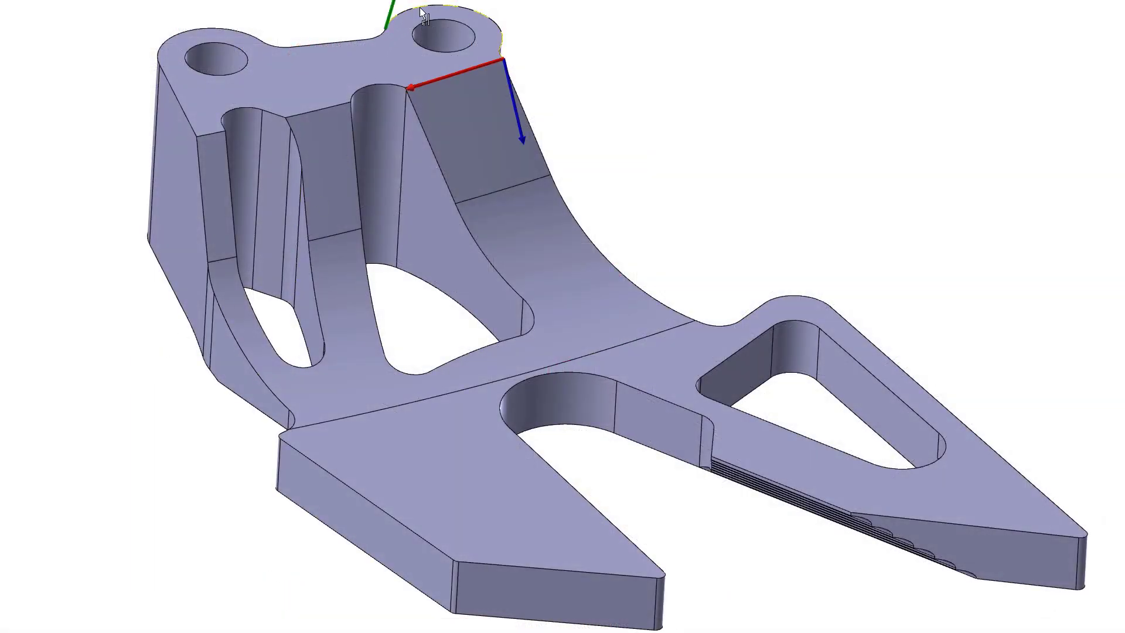